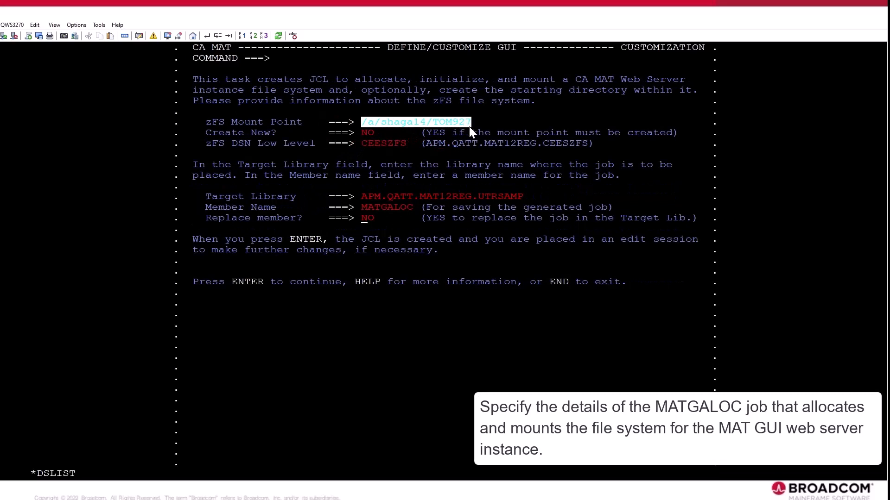
# Accept the zFS mount point and target library details for MATGALOC and generate its JCL in APM.QATT.MAT12REG.UTRSAMP.
pyautogui.click(384, 122)
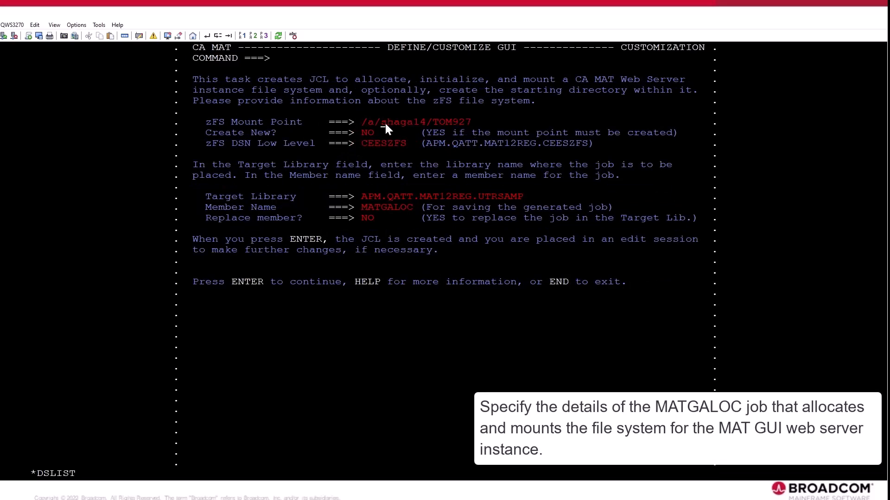
pyautogui.moveTo(363, 121); pyautogui.dragTo(469, 124)
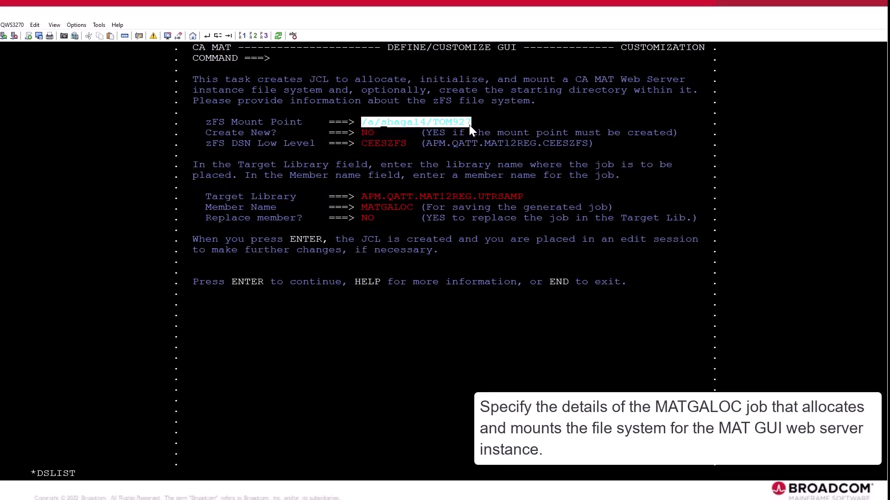
pyautogui.click(383, 150)
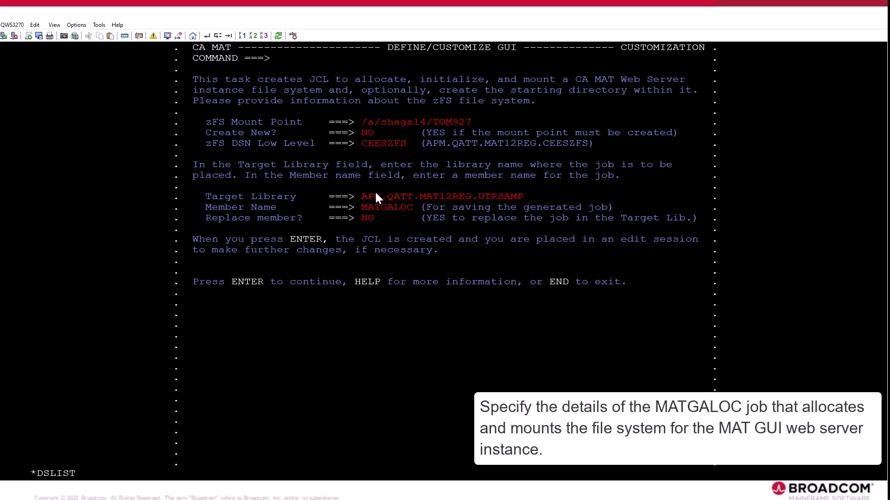
pyautogui.moveTo(364, 195); pyautogui.dragTo(522, 199)
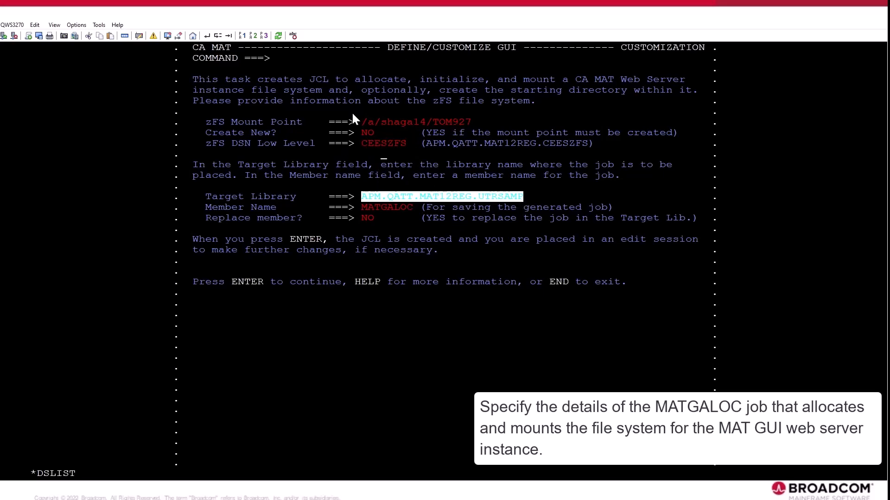
pyautogui.click(383, 199)
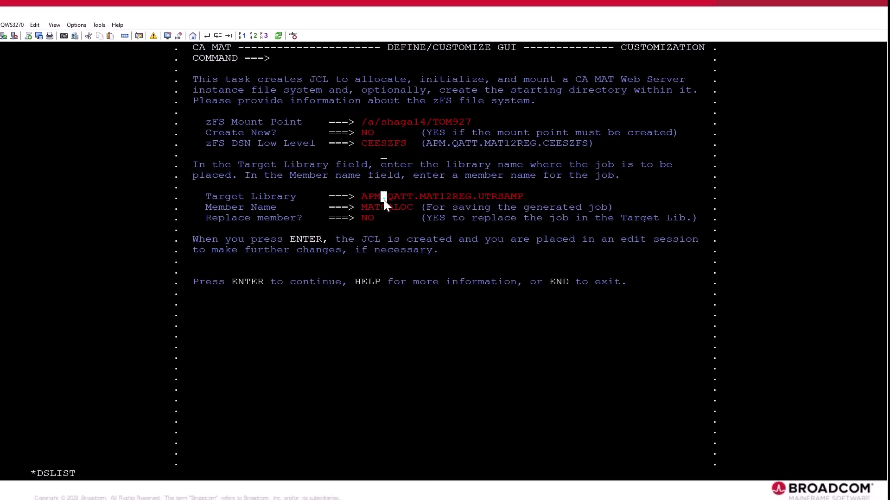
pyautogui.press('Return')
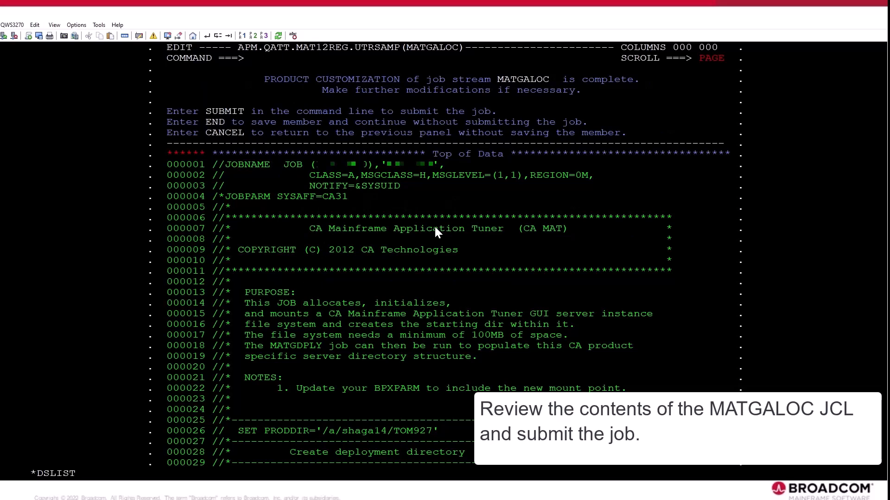
# Submit the MATGALOC job and save the member to continue the GUI customization.
pyautogui.write('submit')
pyautogui.press('Return')
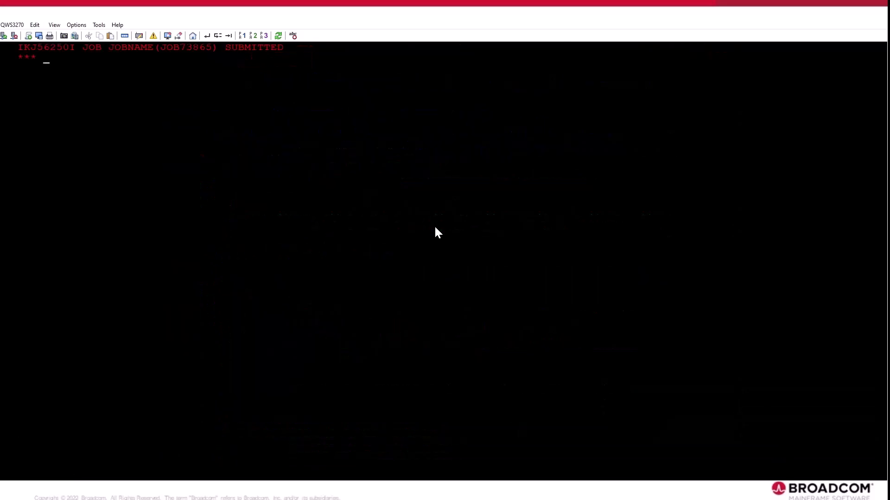
pyautogui.press('Return')
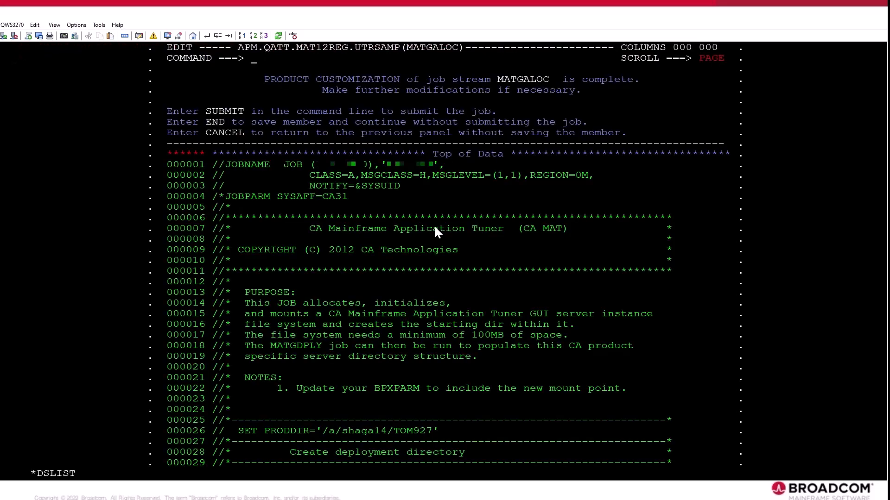
pyautogui.press('F3')
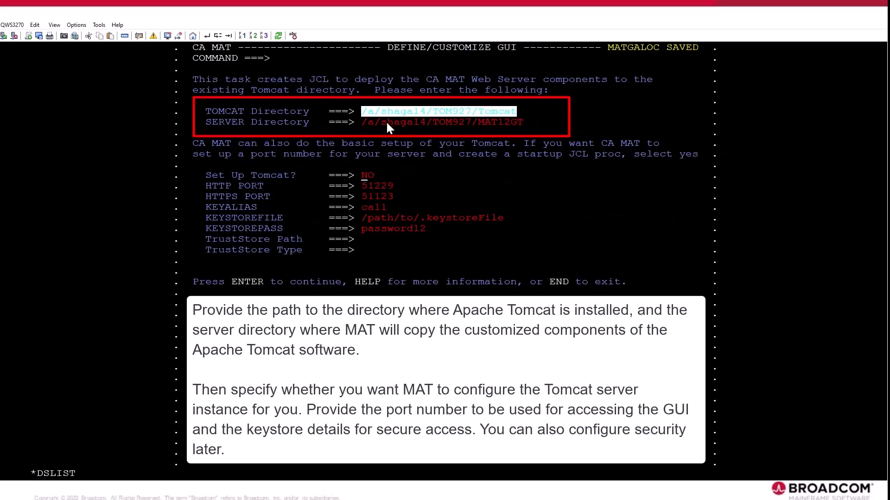
# Set the Tomcat setup option to YES and accept the listed server directories, ports and keystore details.
pyautogui.moveTo(363, 124); pyautogui.dragTo(376, 124)
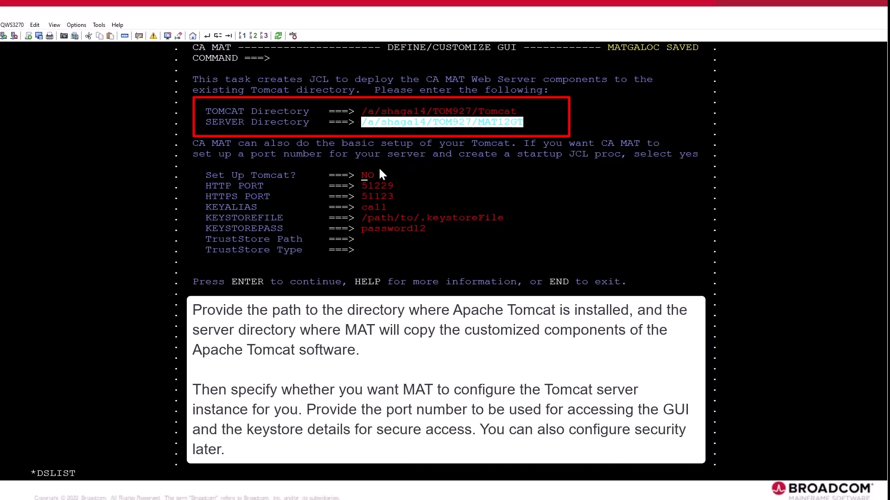
pyautogui.click(361, 179)
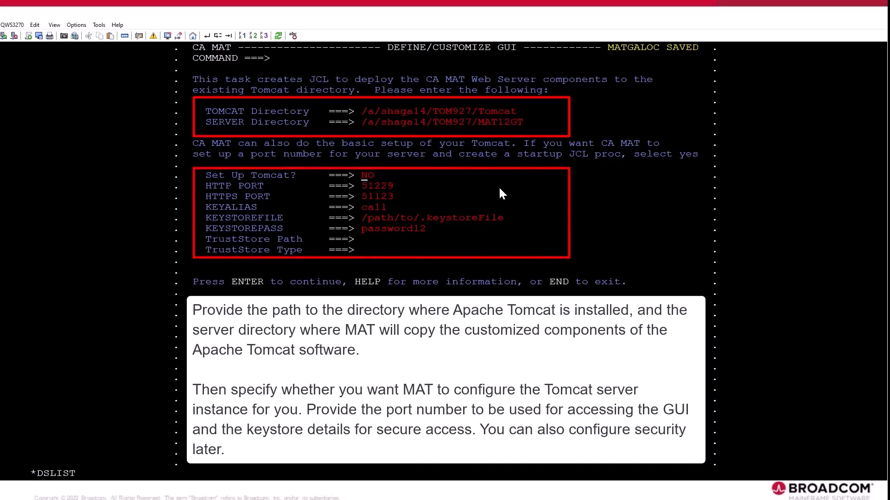
pyautogui.write('YES')
pyautogui.moveTo(203, 190); pyautogui.dragTo(397, 189)
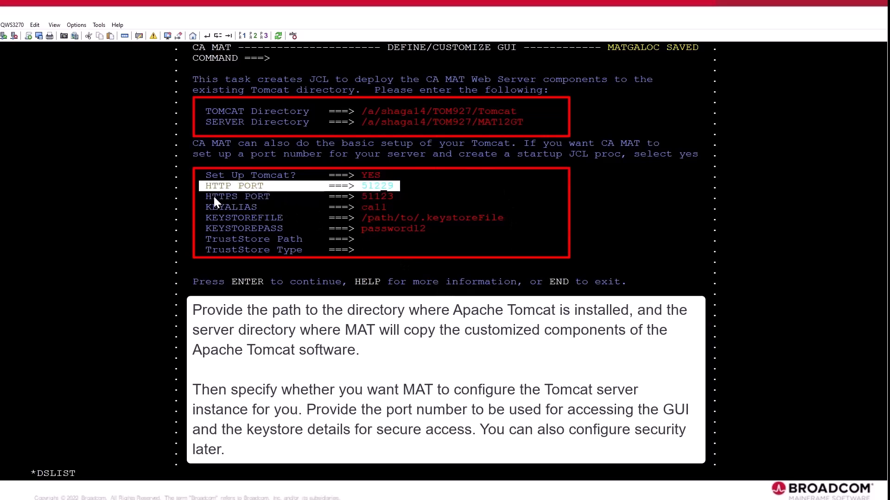
pyautogui.moveTo(213, 196); pyautogui.dragTo(510, 257)
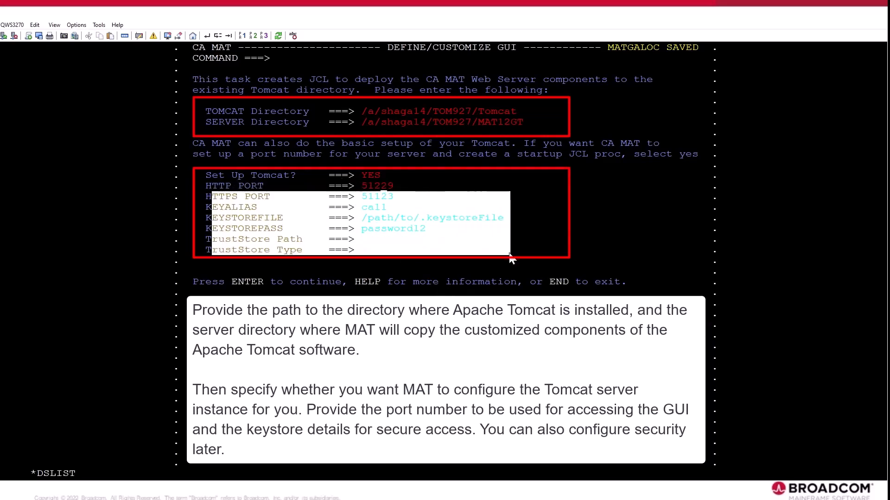
pyautogui.click(365, 203)
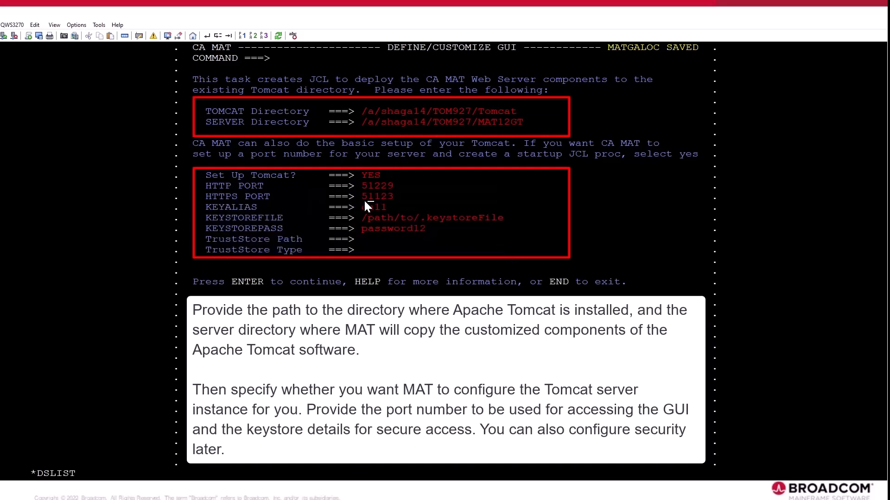
pyautogui.press('Return')
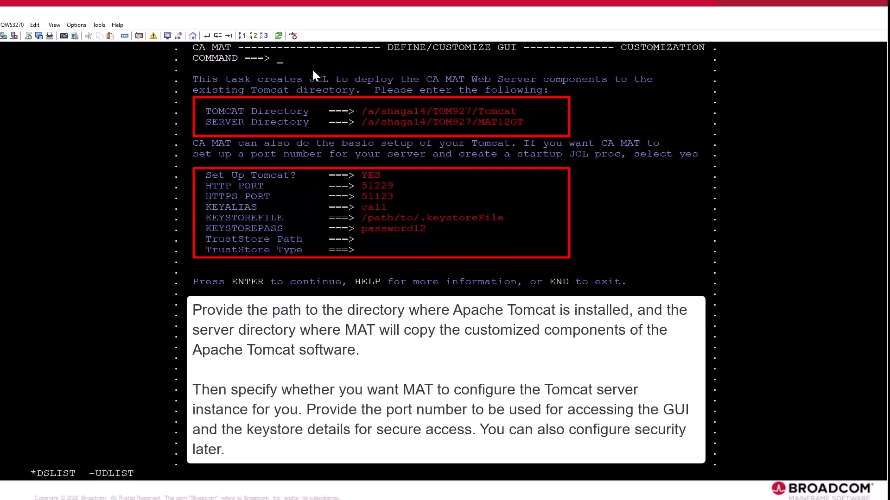
pyautogui.press('Return')
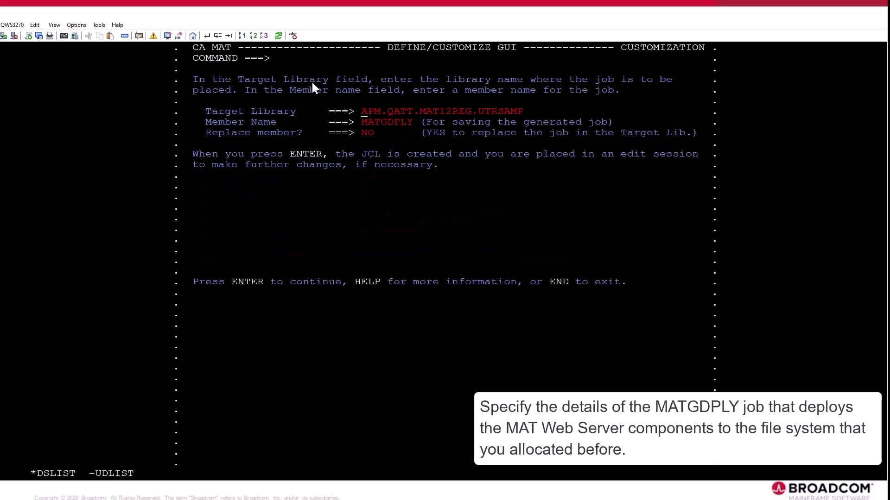
# Set member replacement to YES for MATGDPLY and generate the deployment JCL.
pyautogui.click(365, 132)
pyautogui.write('YES')
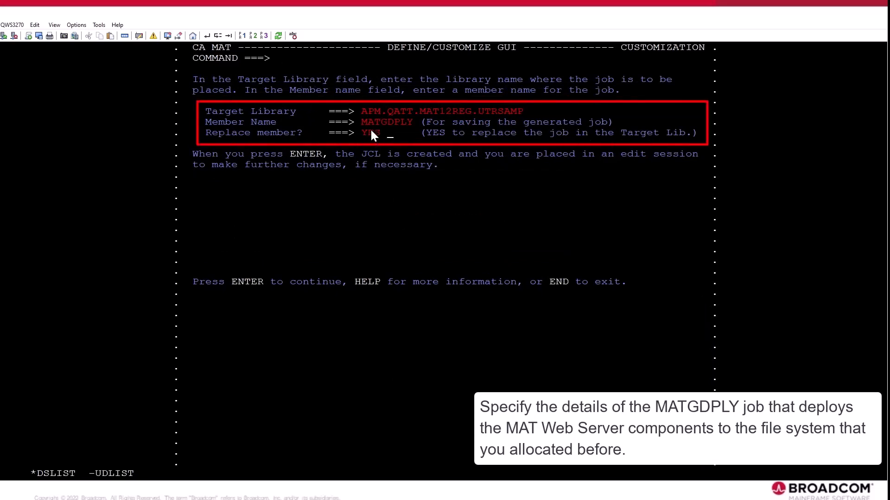
pyautogui.click(362, 132)
pyautogui.press('Return')
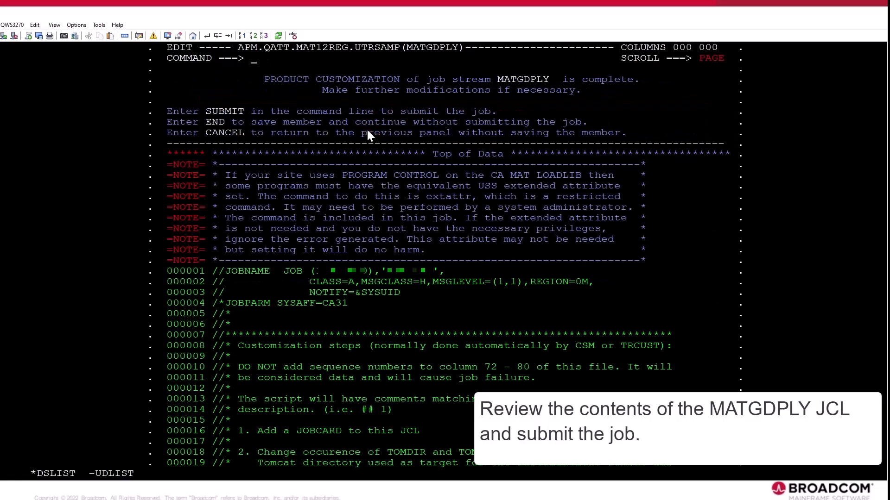
# Submit the MATGDPLY job and save the member.
pyautogui.write('SUB')
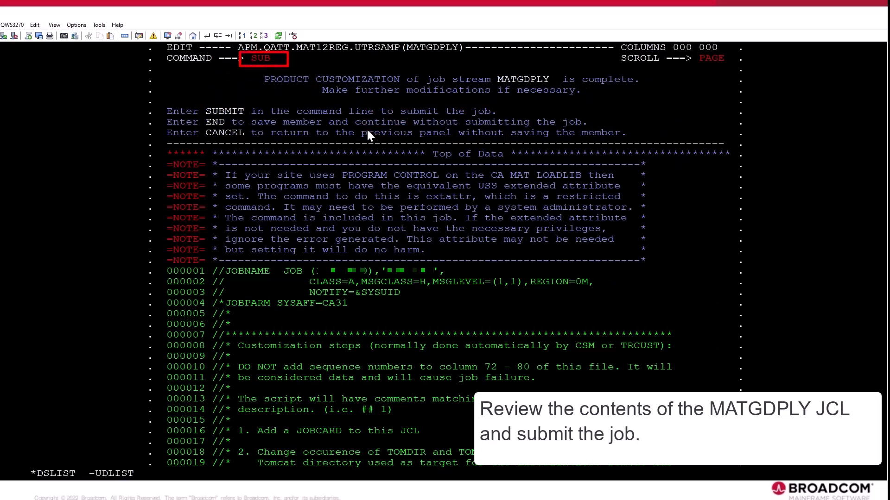
pyautogui.press('Return')
pyautogui.press('Return')
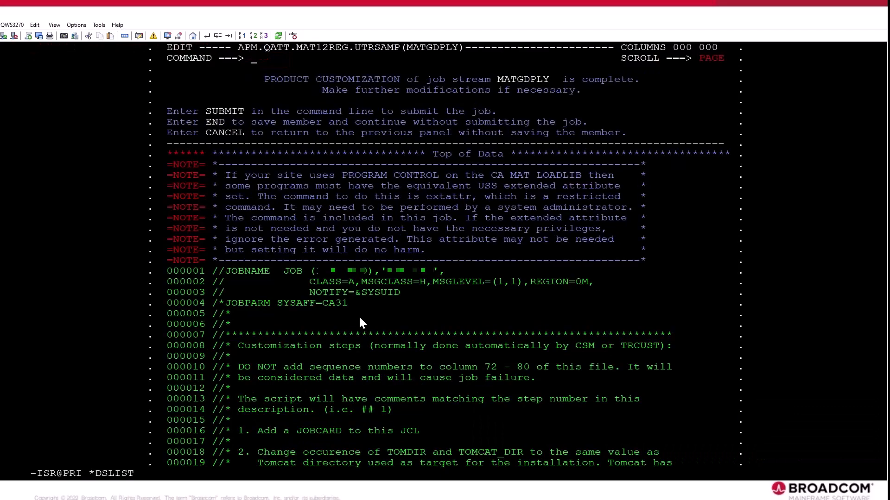
pyautogui.press('F3')
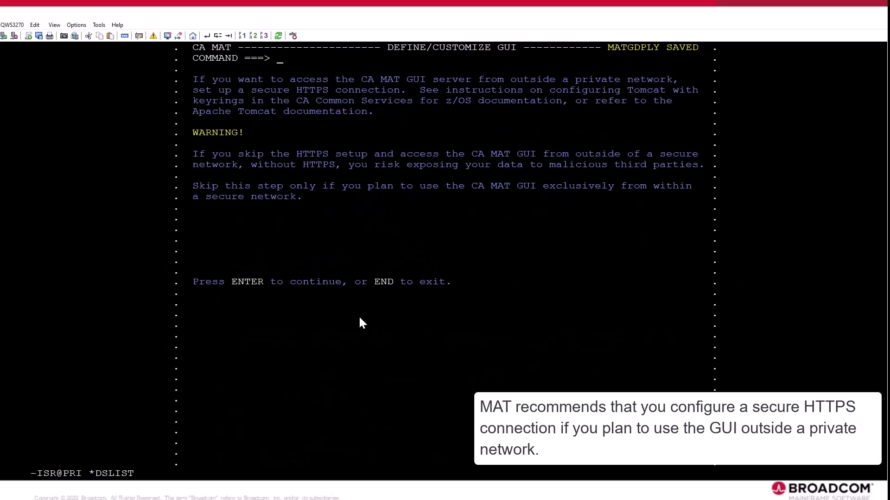
# Continue past the HTTPS notice and generate the DATAALOC repository JCL with member replacement set to yes and the other defaults kept.
pyautogui.press('Return')
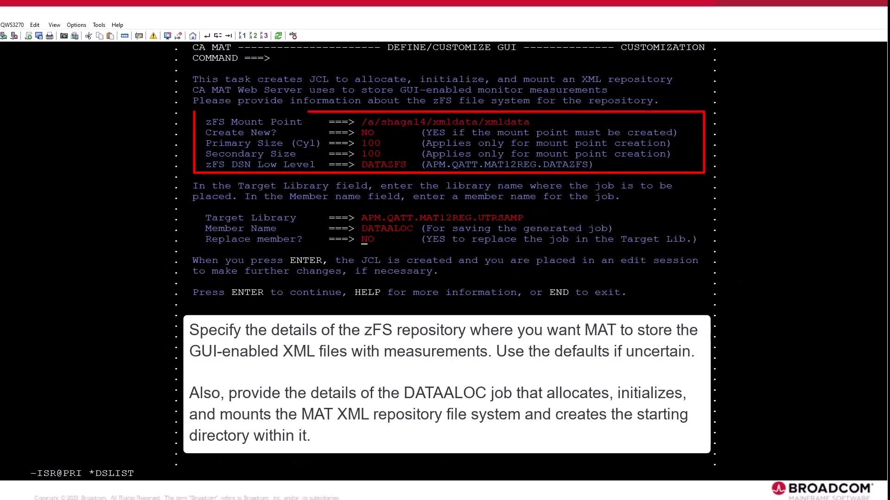
pyautogui.write('yes')
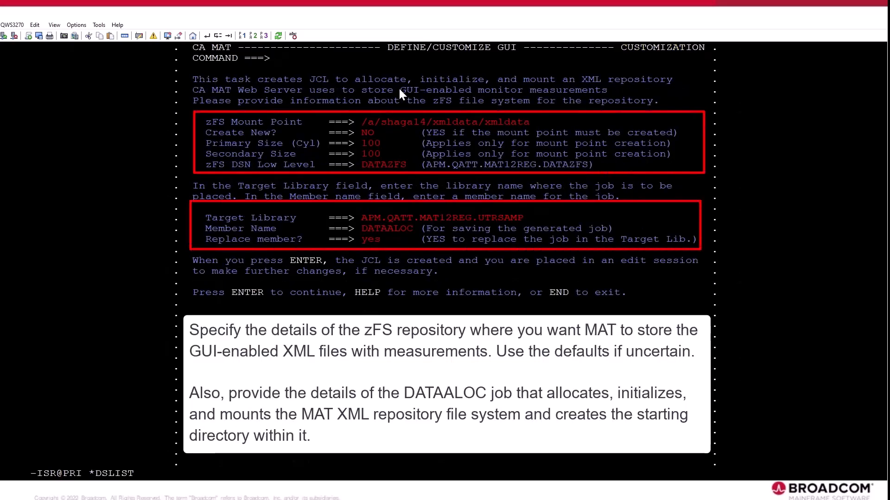
pyautogui.moveTo(207, 136); pyautogui.dragTo(466, 170)
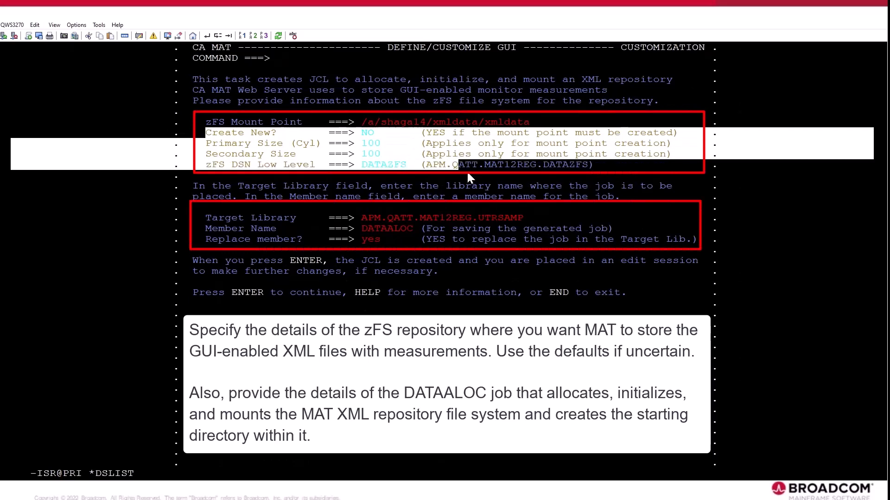
pyautogui.click(467, 173)
pyautogui.click(384, 249)
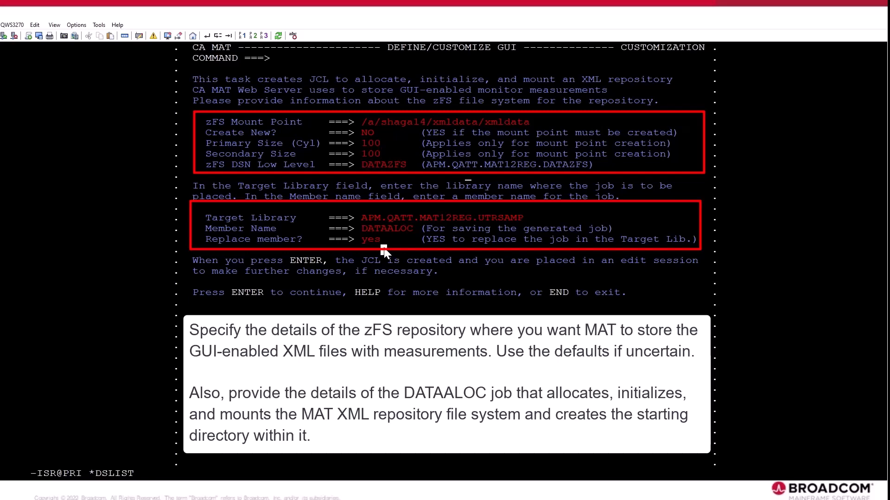
pyautogui.press('Return')
# Submit the DATAALOC job and continue with the BPXPRMxx update option set to no.
pyautogui.write('sub')
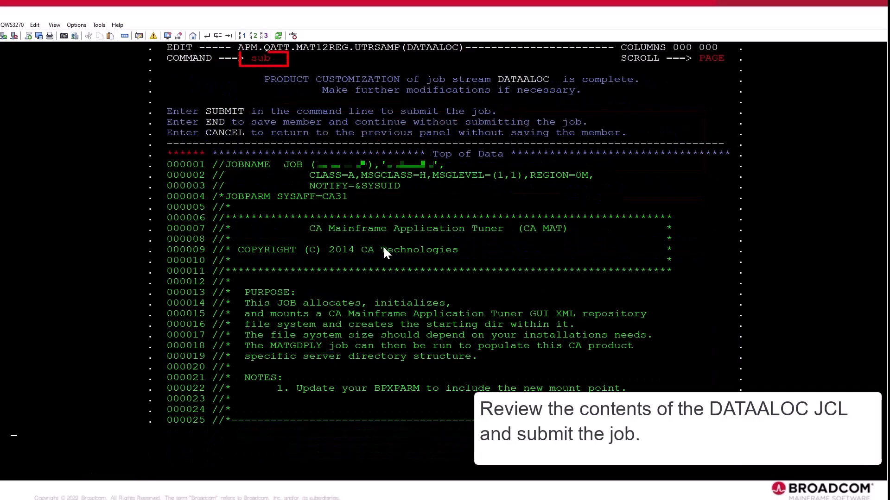
pyautogui.press('Return')
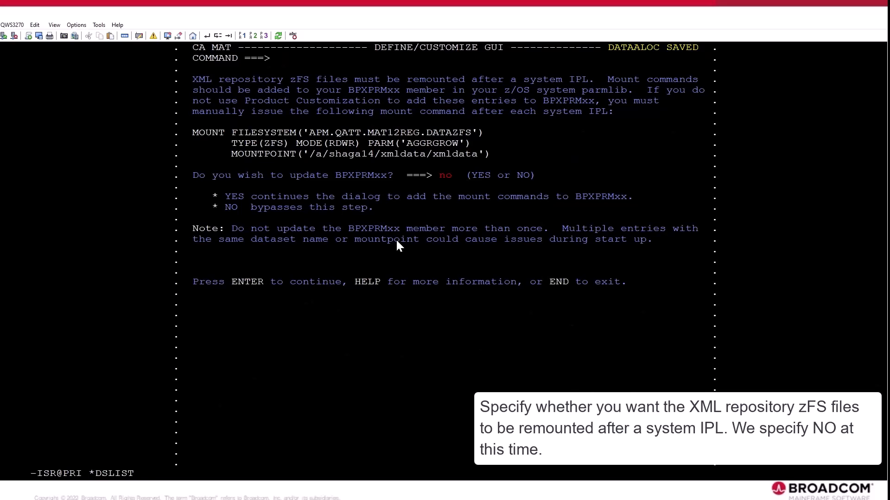
pyautogui.press('Return')
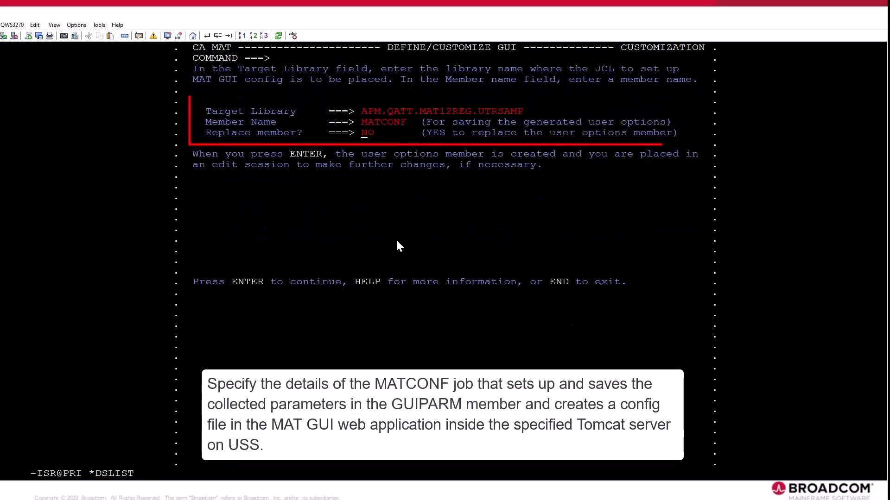
# Generate the MATCONF JCL with member replacement set to yes, and submit and save the job.
pyautogui.write('yes')
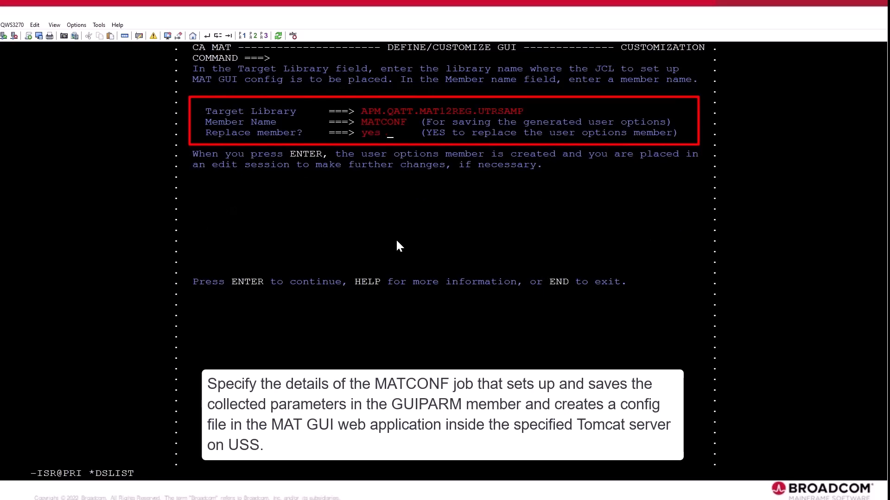
pyautogui.press('Return')
pyautogui.write('sub')
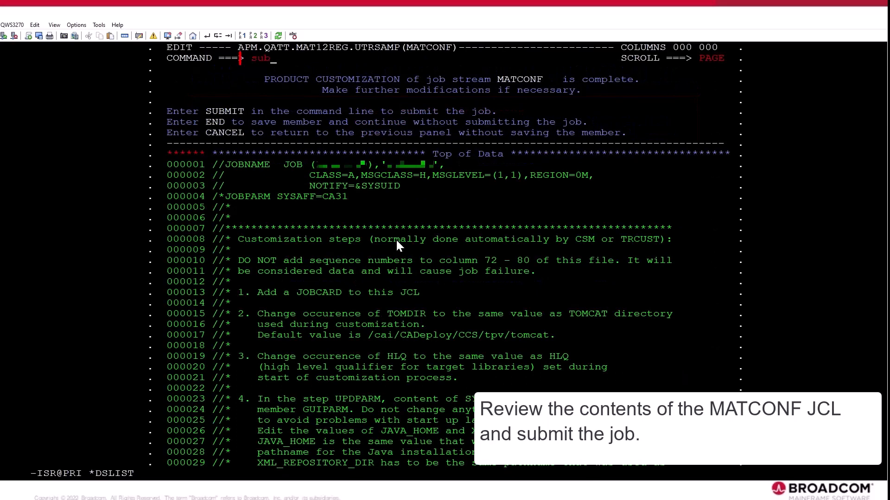
pyautogui.press('Return')
pyautogui.press('Return')
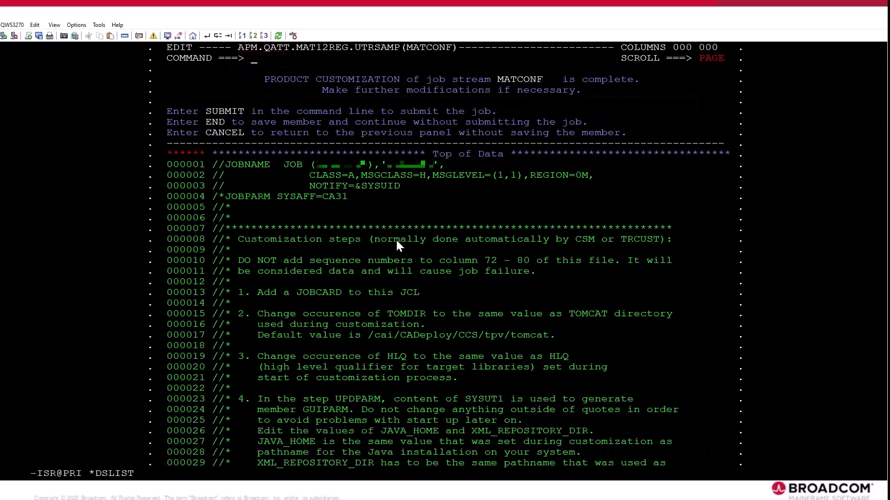
pyautogui.press('F3')
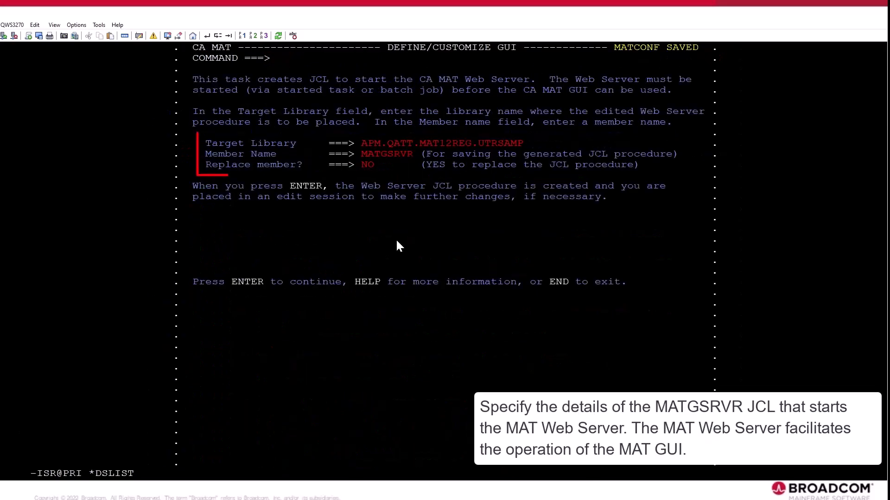
# Generate the MATGSRVR web server procedure with member replacement set to yes and save the member.
pyautogui.write('yes')
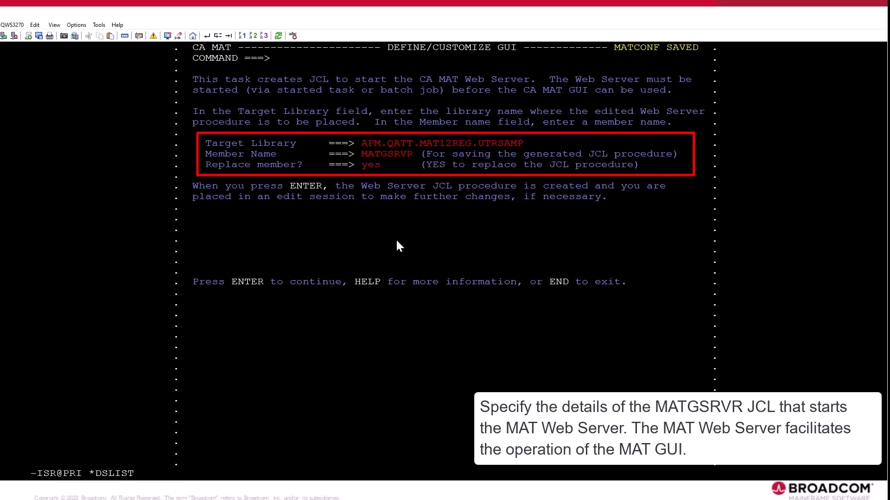
pyautogui.press('Return')
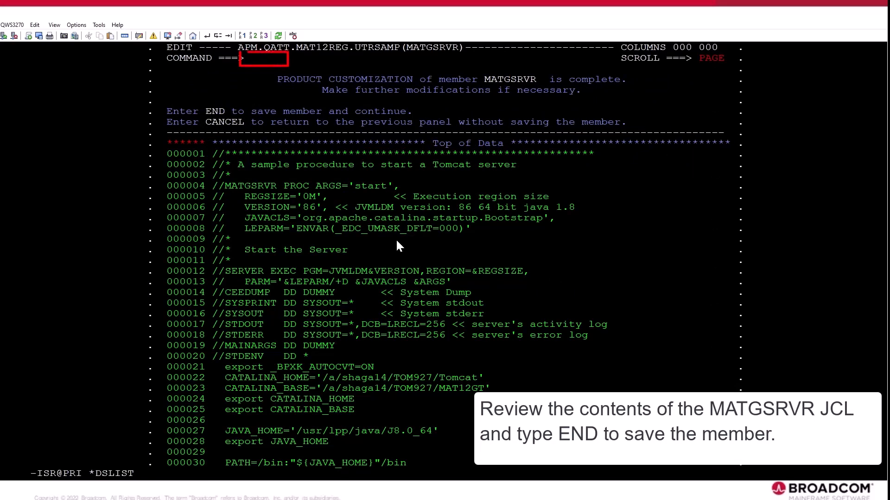
pyautogui.write('end')
pyautogui.press('Return')
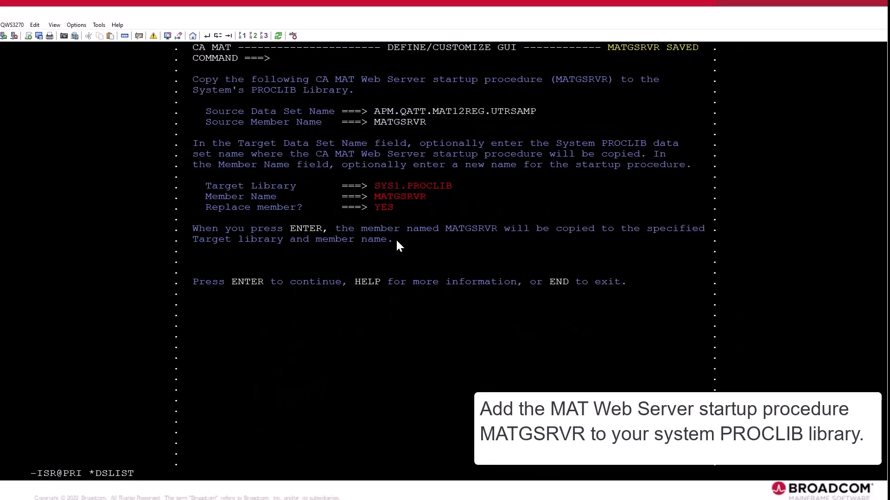
# Copy the MATGSRVR startup procedure to SYS1.PROCLIB with member replacement set to yes, and continue past the maintenance recommendations.
pyautogui.press('Return')
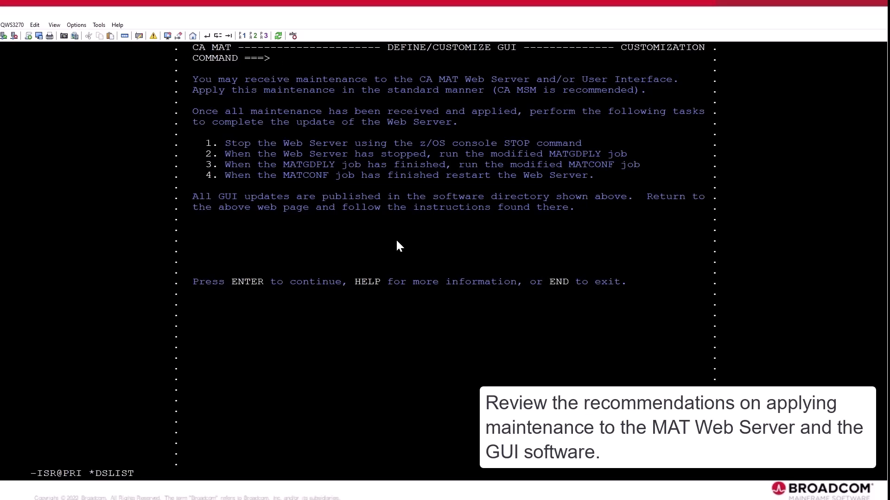
pyautogui.press('Return')
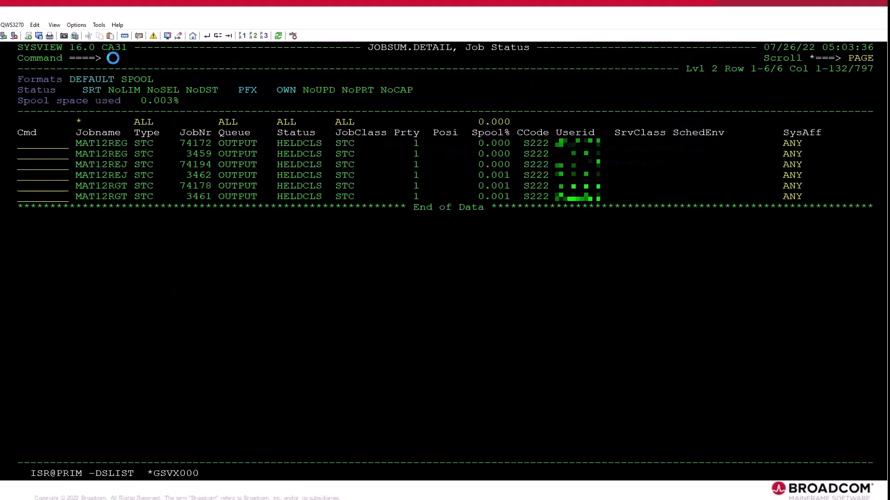
# Start the MAT12REG and MAT12RGT tasks from the SYSVIEW job status display.
pyautogui.write('s mat12reg')
pyautogui.press('Return')
pyautogui.write('s mat12rgt')
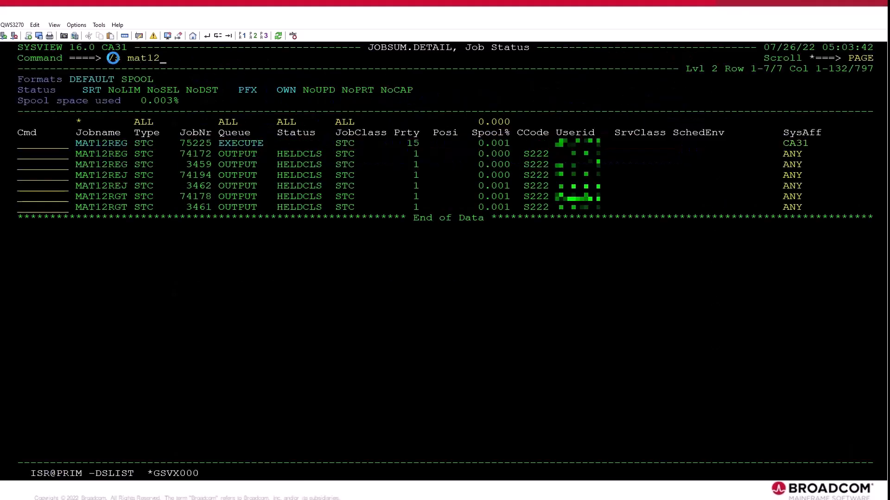
pyautogui.press('Return')
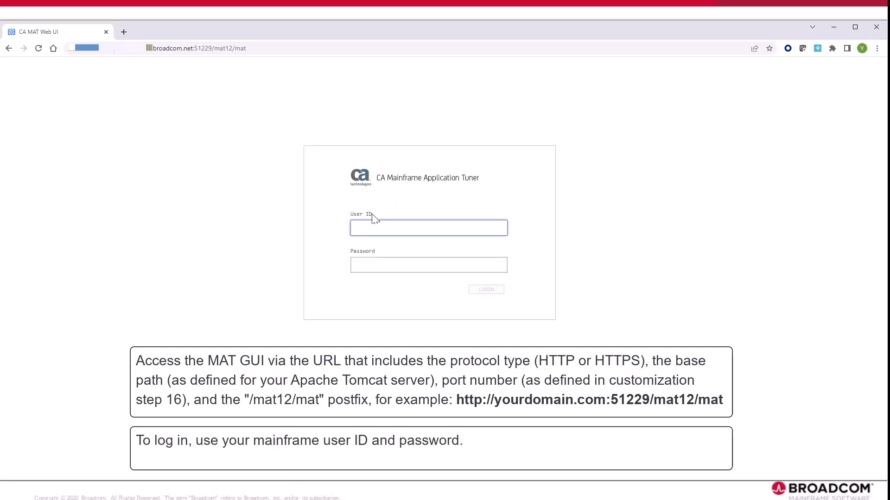
# Log in to the CA Mainframe Application Tuner web interface in the browser with the mainframe user ID and password.
pyautogui.write('****')
pyautogui.press('Tab')
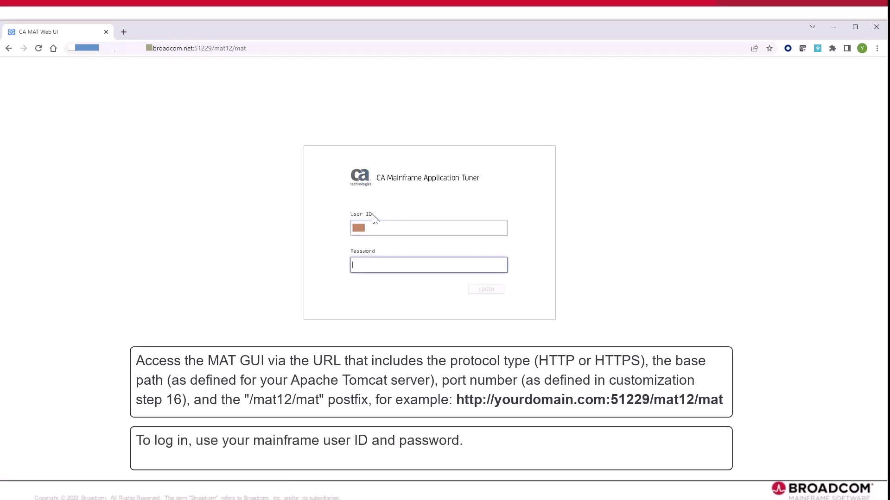
pyautogui.write('*******')
pyautogui.press('Tab')
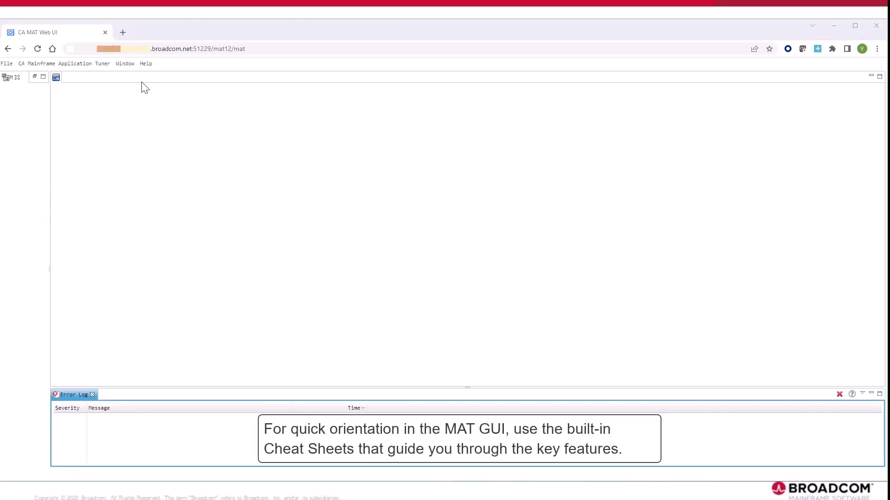
# Open the Cheat Sheets and look through the graphical interface tutorial's overview, Introduction, Analysis View and Monitor View topics.
pyautogui.click(145, 65)
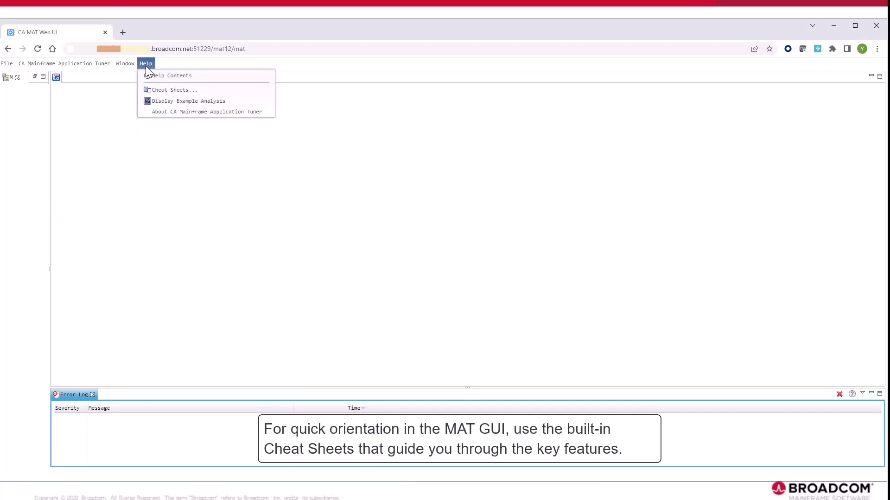
pyautogui.click(170, 90)
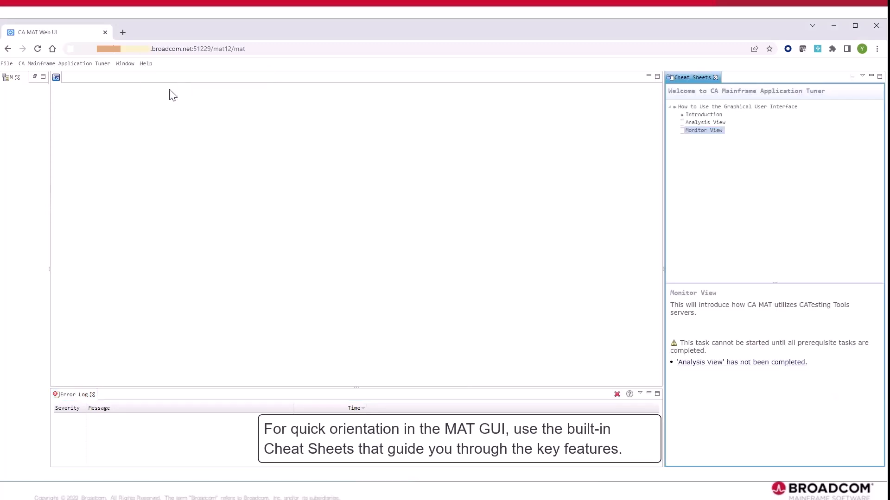
pyautogui.click(712, 107)
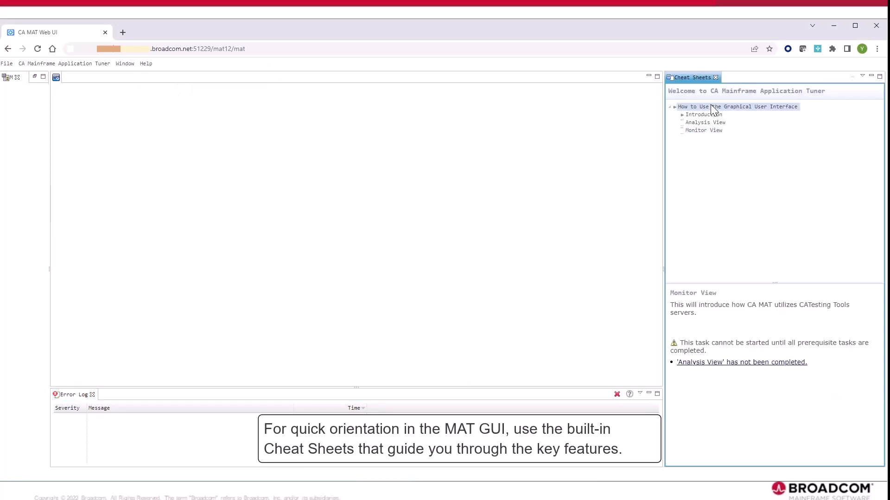
pyautogui.click(674, 107)
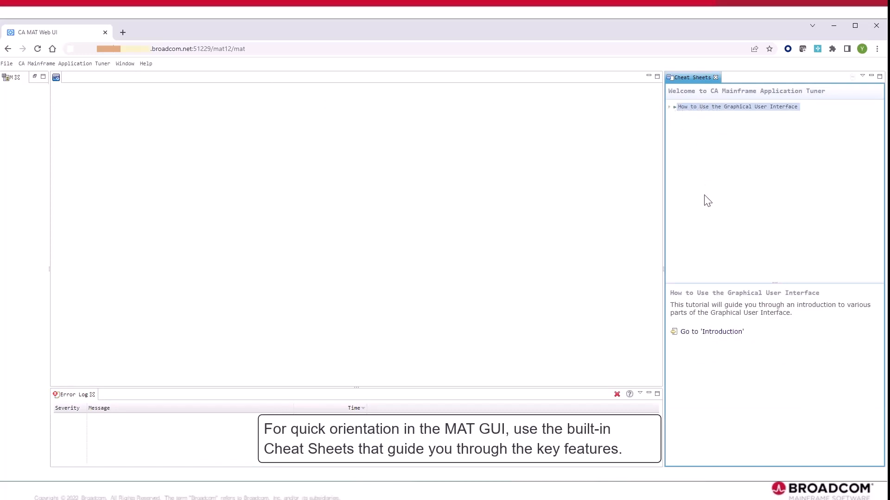
pyautogui.click(675, 107)
pyautogui.click(697, 118)
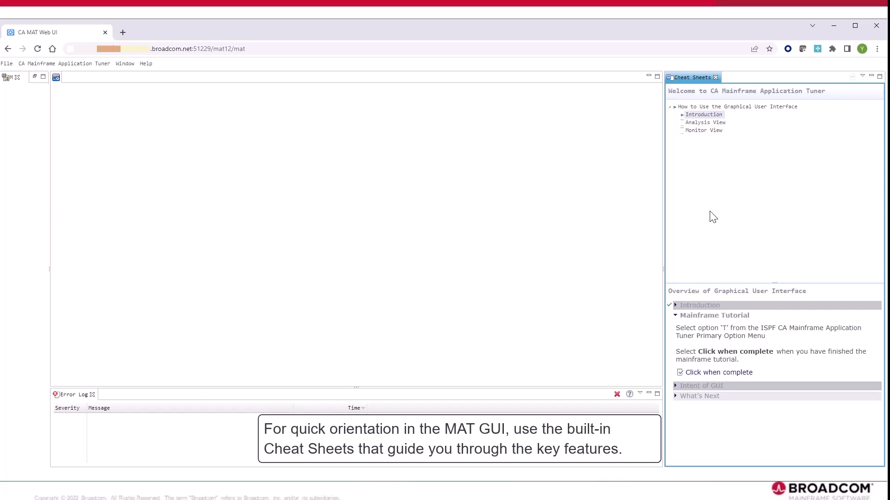
pyautogui.click(708, 122)
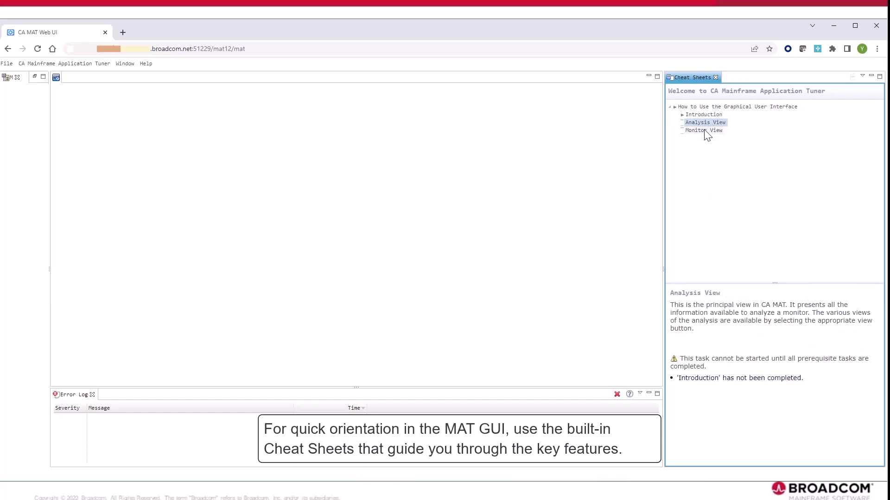
pyautogui.click(705, 131)
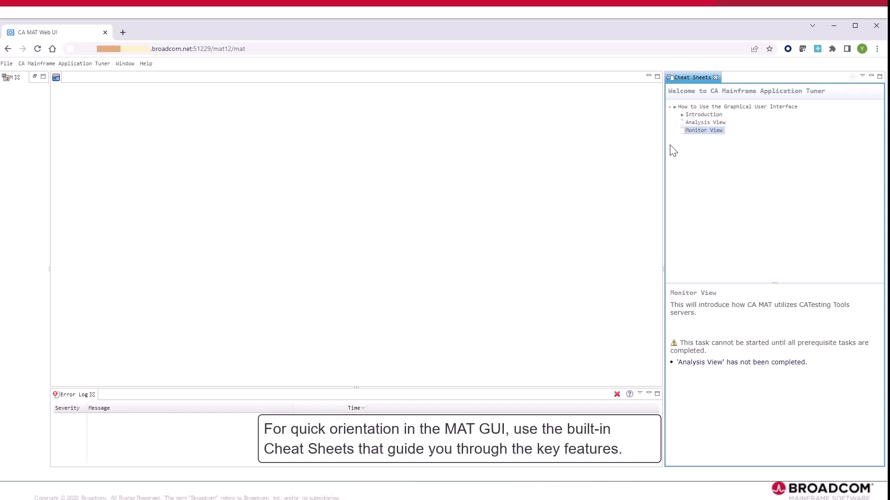
# Return to the Introduction cheat sheet and read its Intent of GUI and What's Next sections.
pyautogui.click(691, 114)
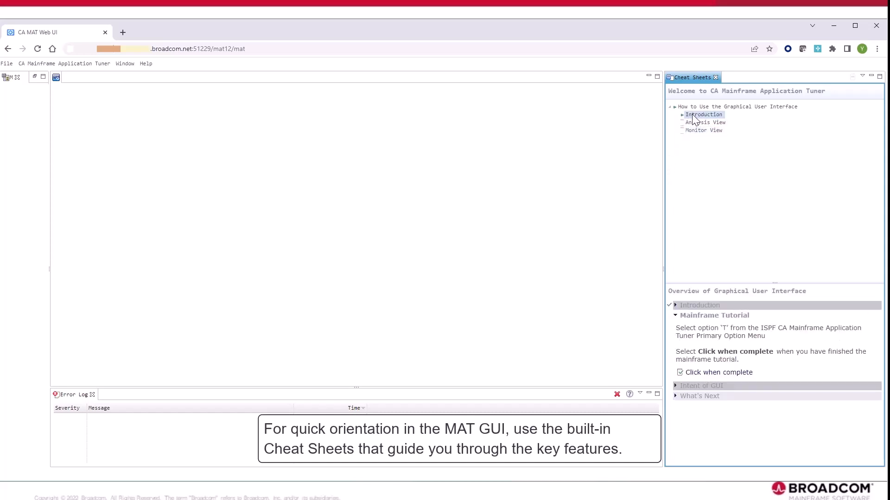
pyautogui.click(709, 389)
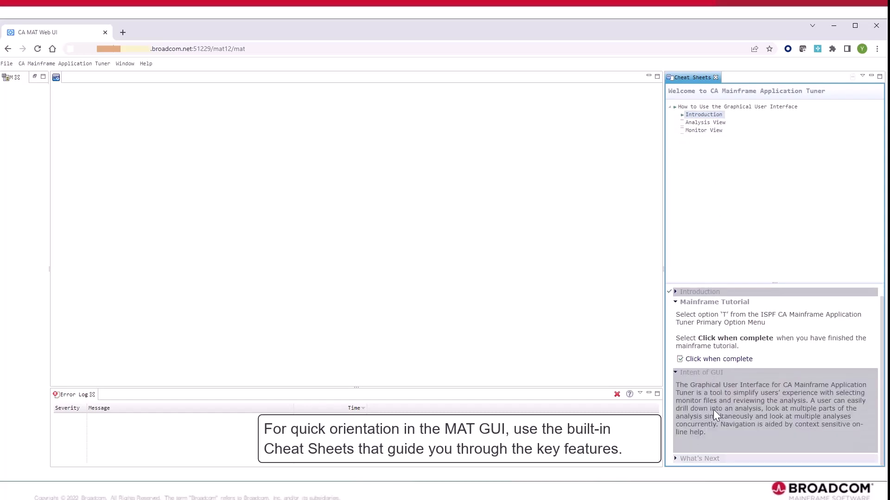
pyautogui.click(734, 457)
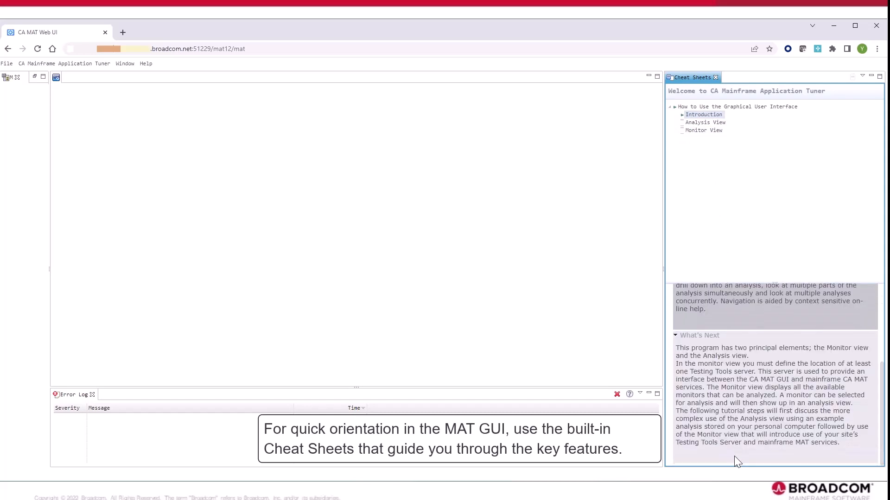
pyautogui.scroll(3, 734, 456)
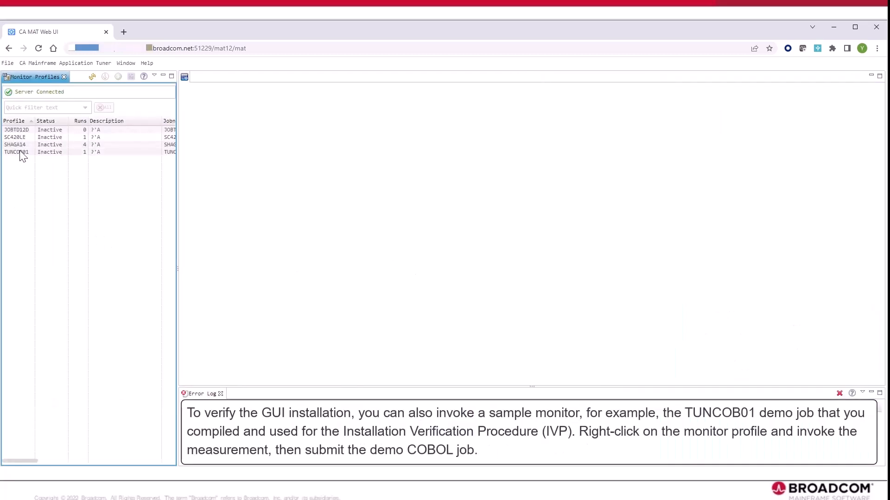
# Invoke the measurement for the TUNCOB01 monitor profile and refresh the profile list.
pyautogui.click(21, 153)
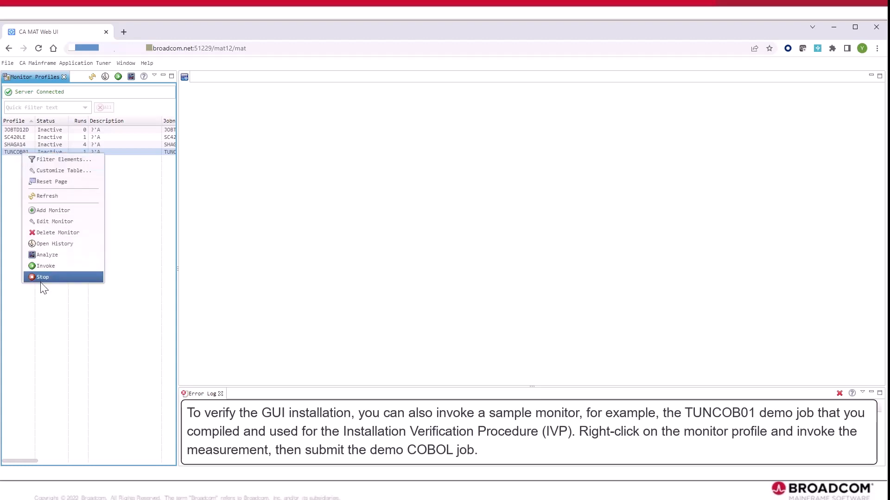
pyautogui.click(43, 269)
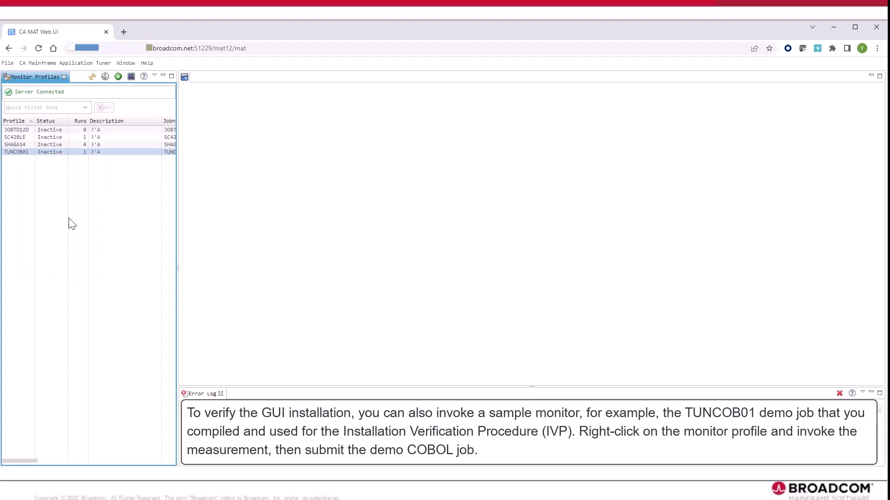
pyautogui.click(91, 76)
pyautogui.click(93, 77)
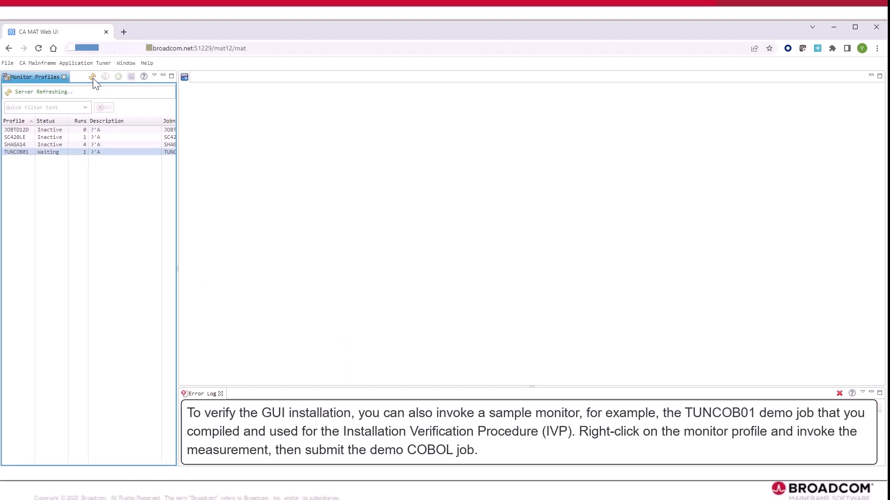
# Open the analysis of the TUNCOB01 measurement and review its Overview, Task, Delay, Code and Time views.
pyautogui.rightClick(49, 152)
pyautogui.click(72, 255)
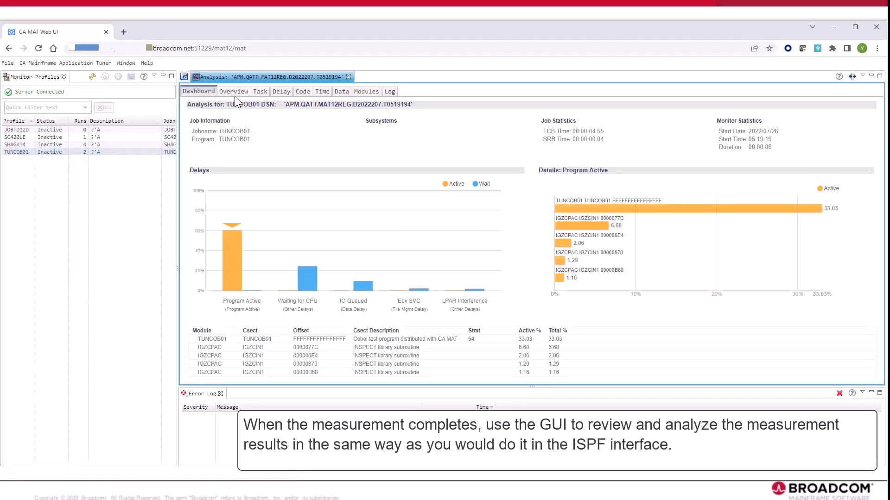
pyautogui.click(235, 92)
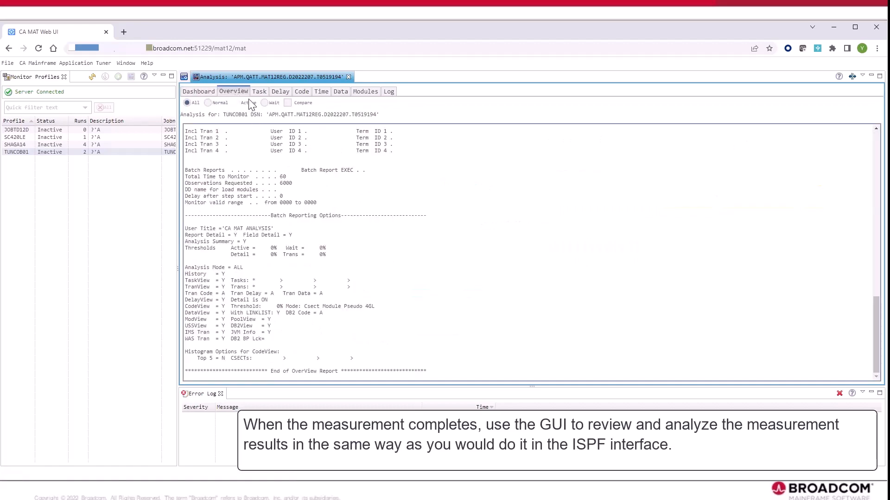
pyautogui.click(263, 92)
pyautogui.click(276, 91)
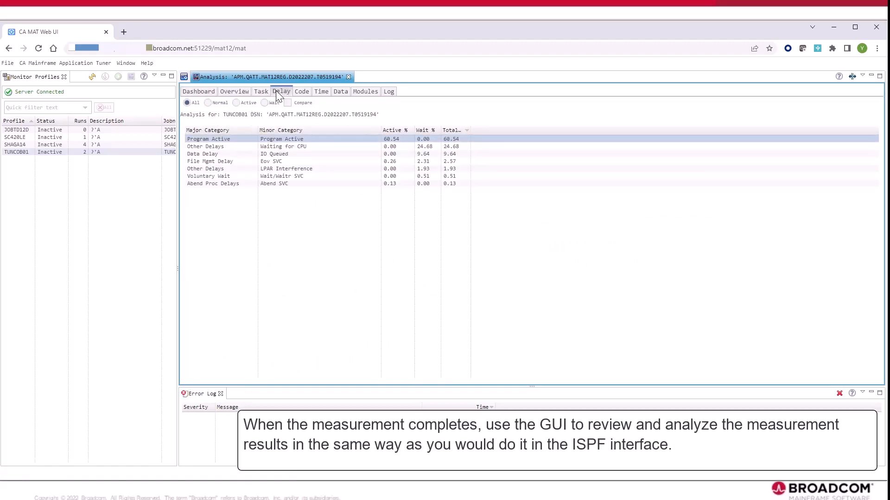
pyautogui.click(307, 92)
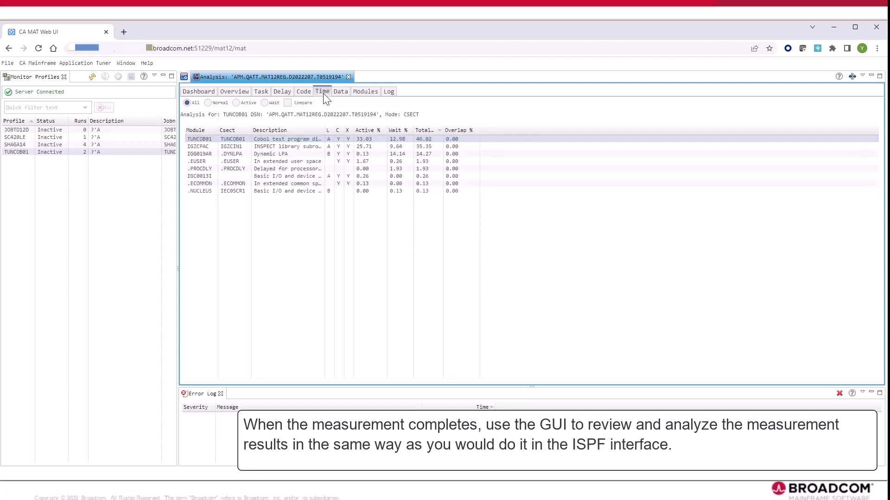
pyautogui.click(325, 93)
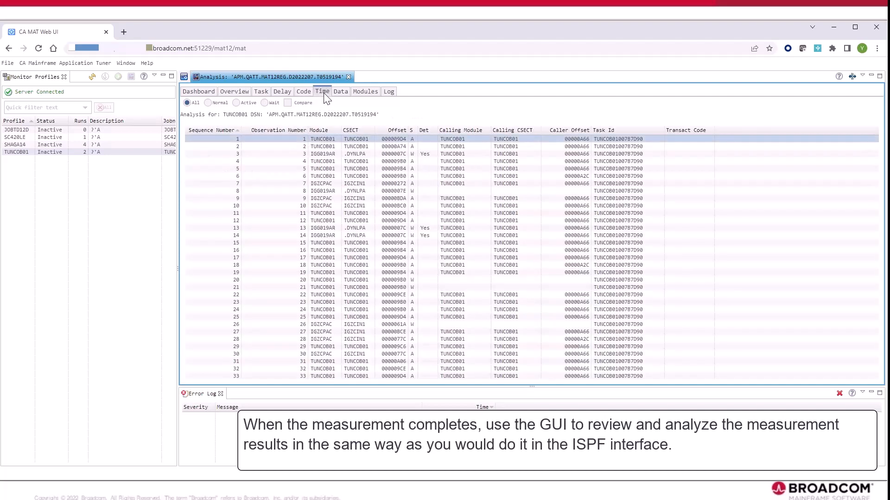